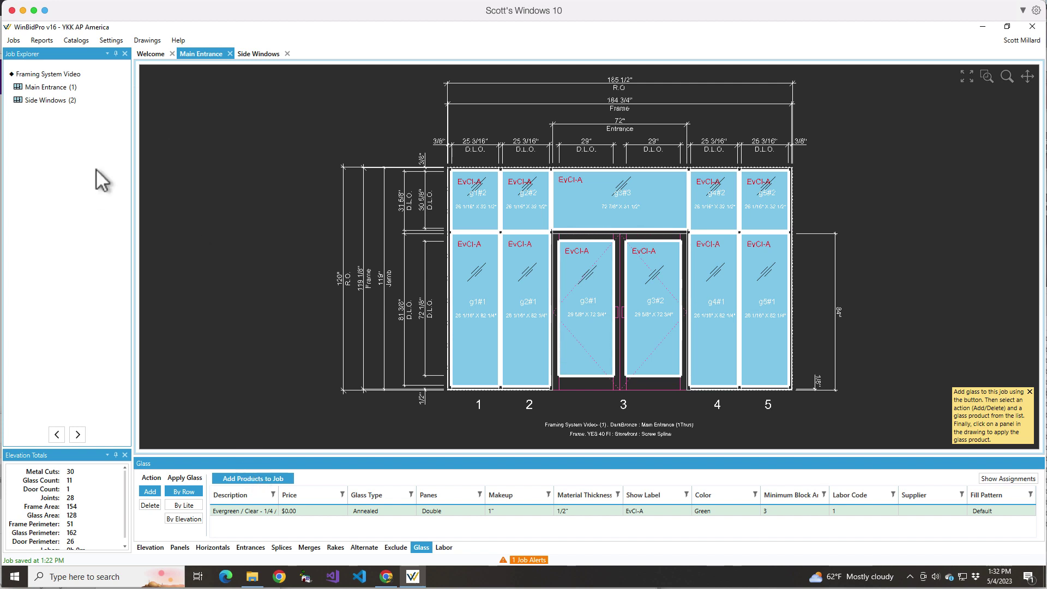
Open Frames under the YKK AP America Catalog from the Catalogs menu.
left_click(76, 40)
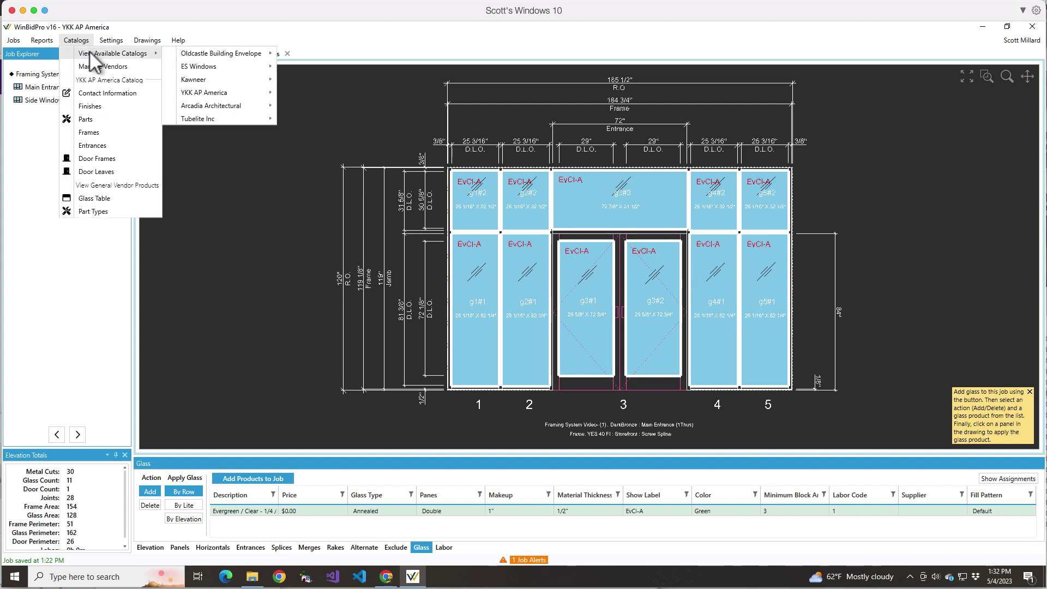
left_click(146, 40)
left_click(81, 40)
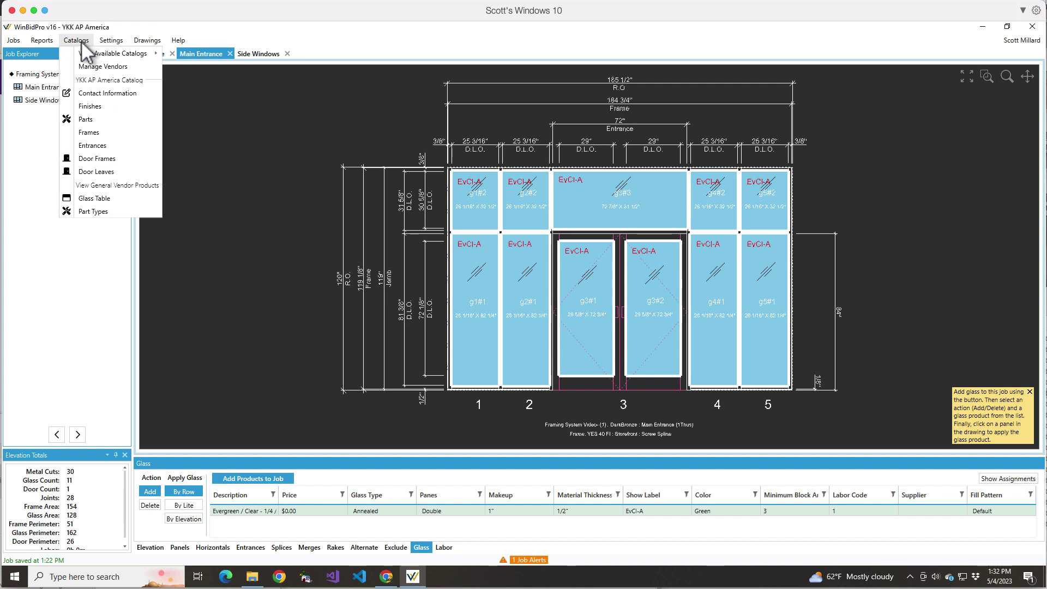
mouse_move(89, 54)
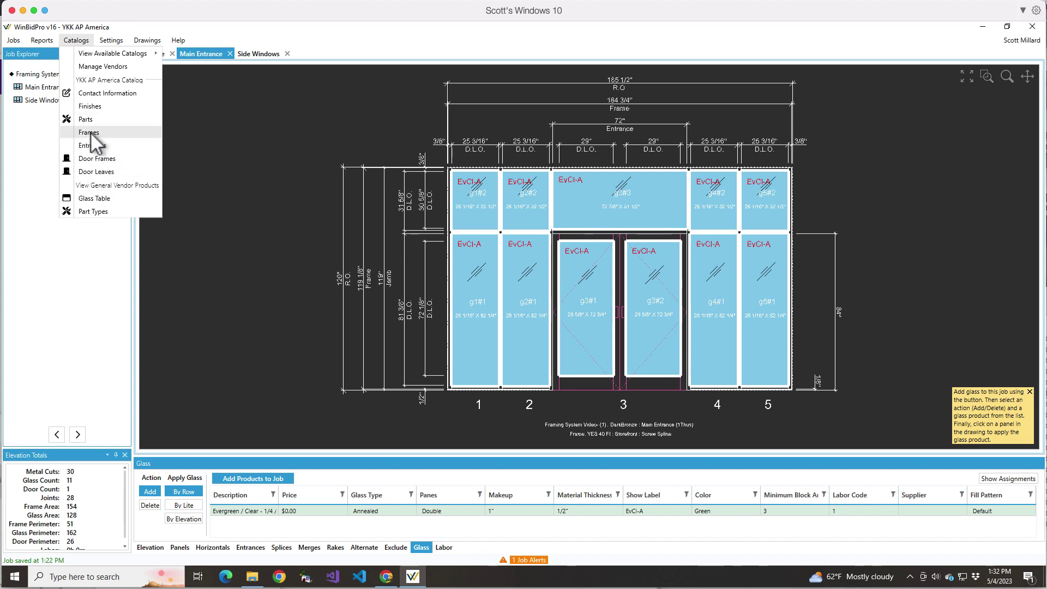
Load the YKK framing systems list and select YES 45 FI : Storefront : Screw Spline.
left_click(90, 132)
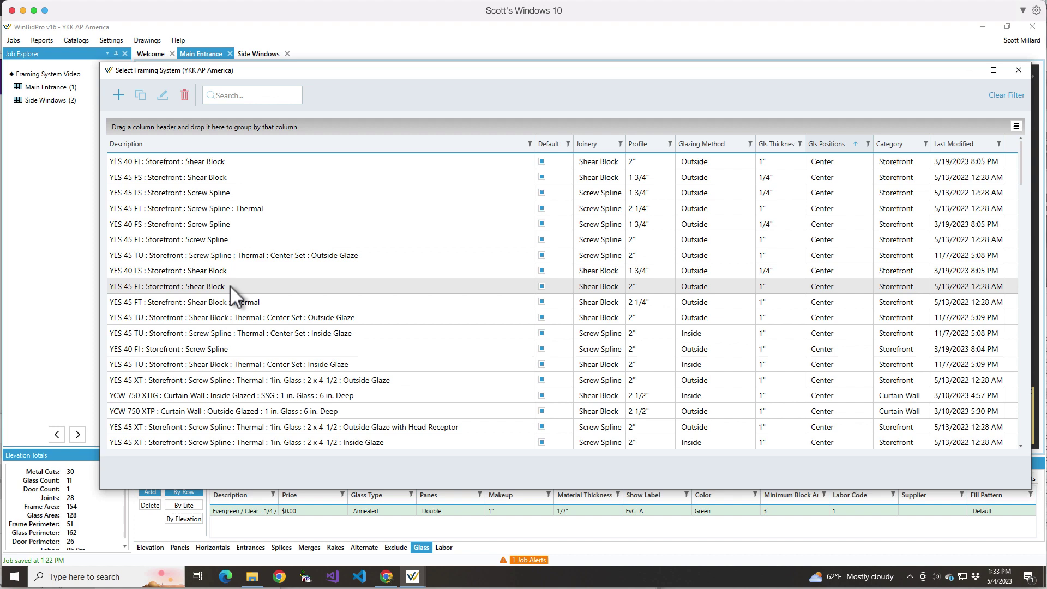
left_click(257, 247)
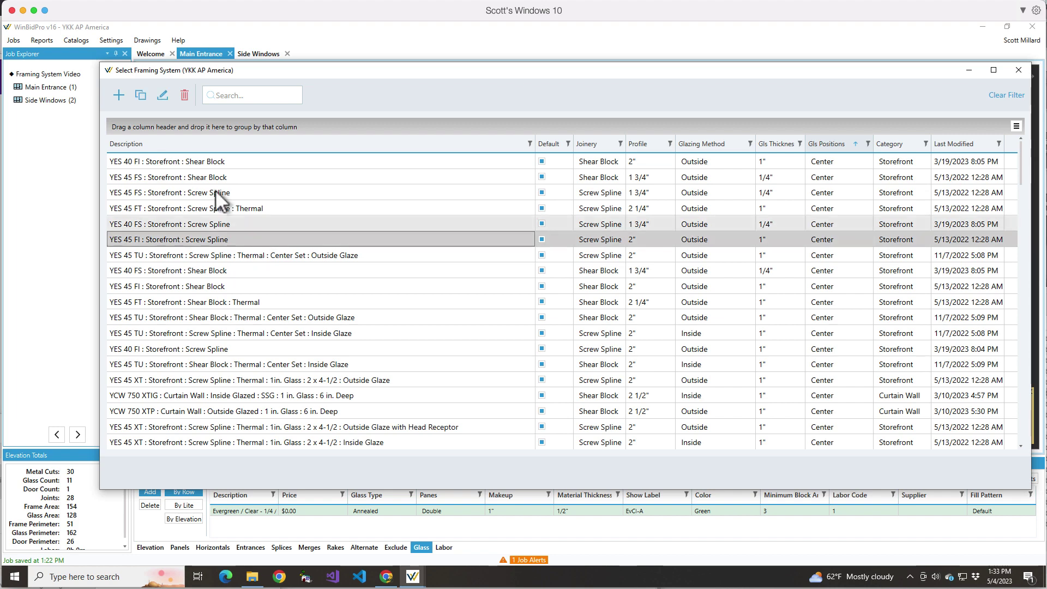
left_click(163, 94)
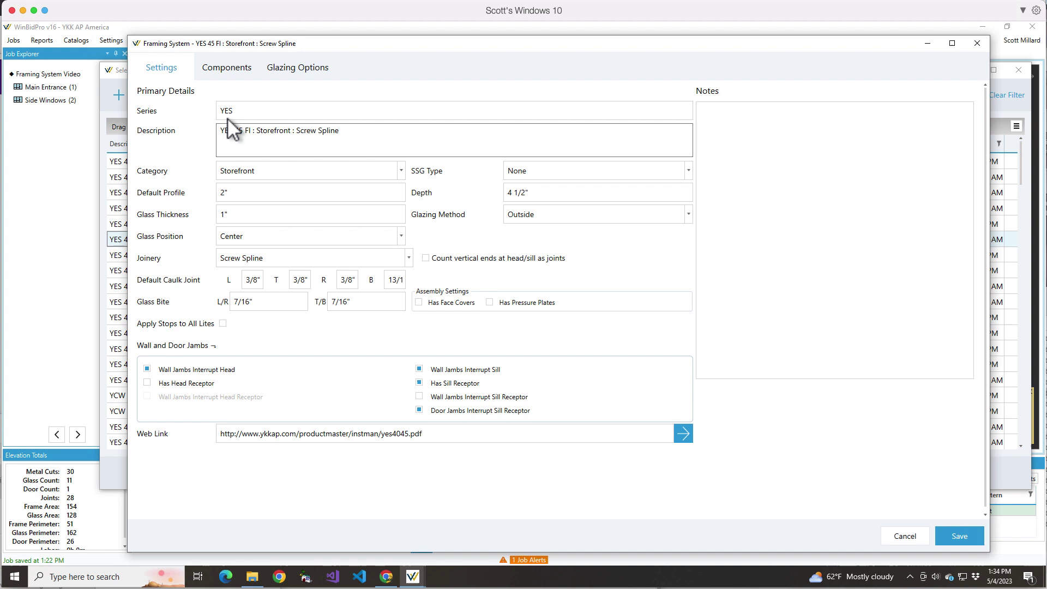
left_click(230, 67)
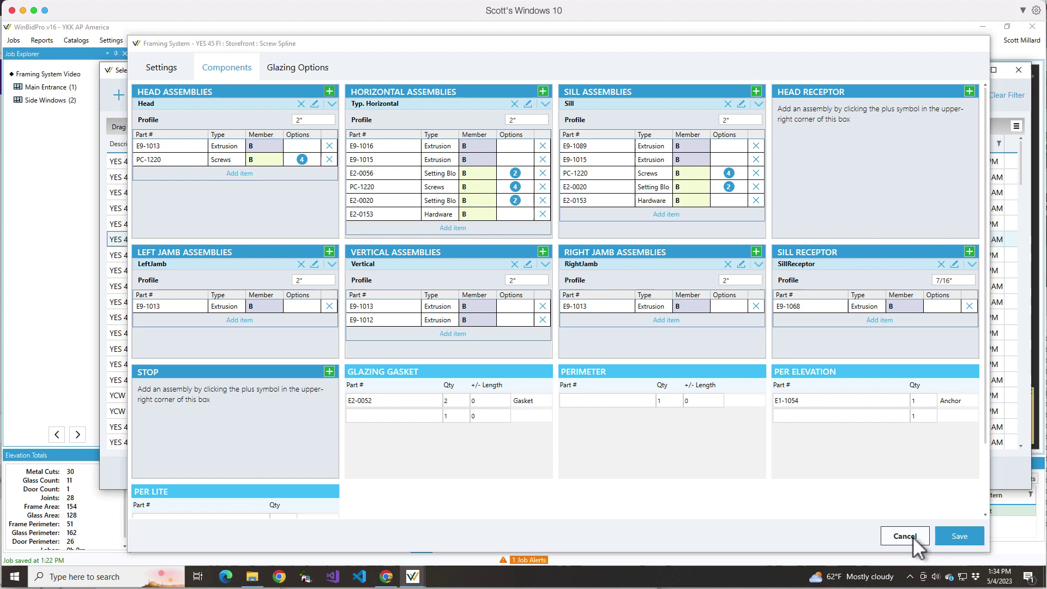
left_click(905, 536)
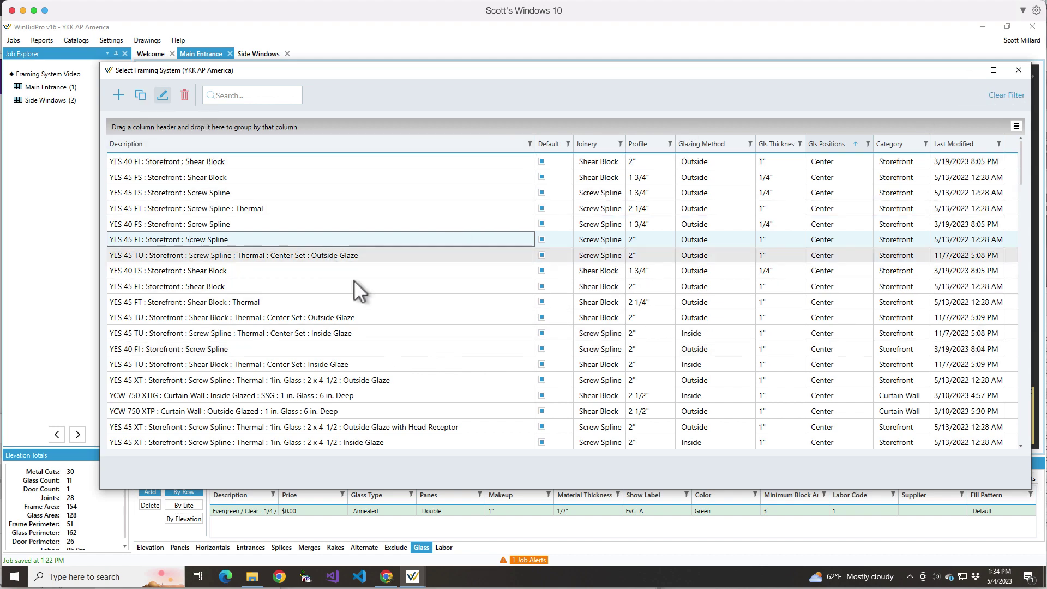
Close the framing list and open the Main Entrance elevation's YES 40 FI framing system for editing.
left_click(1018, 70)
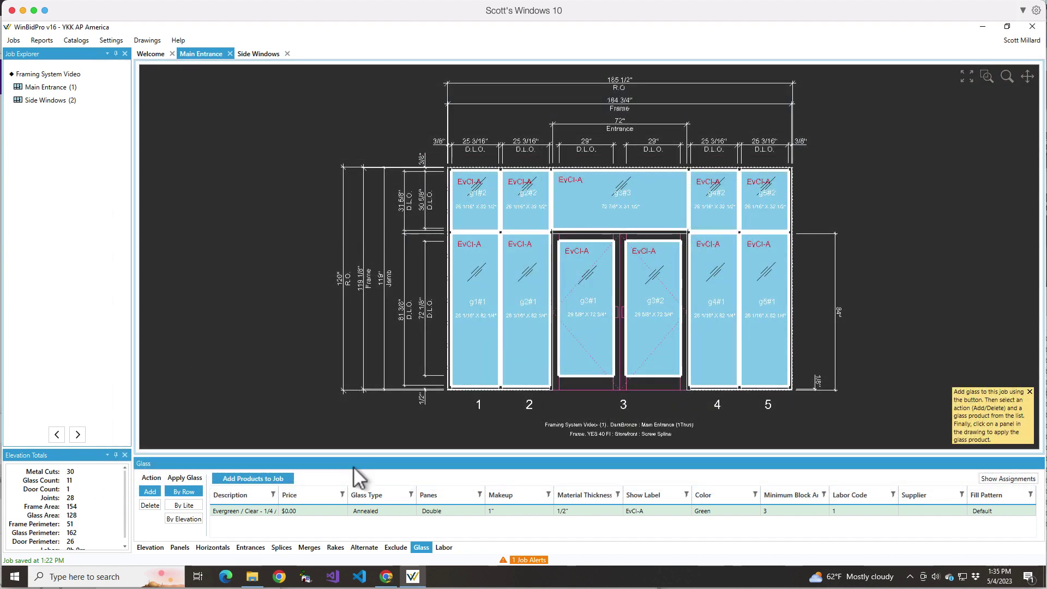
left_click(151, 548)
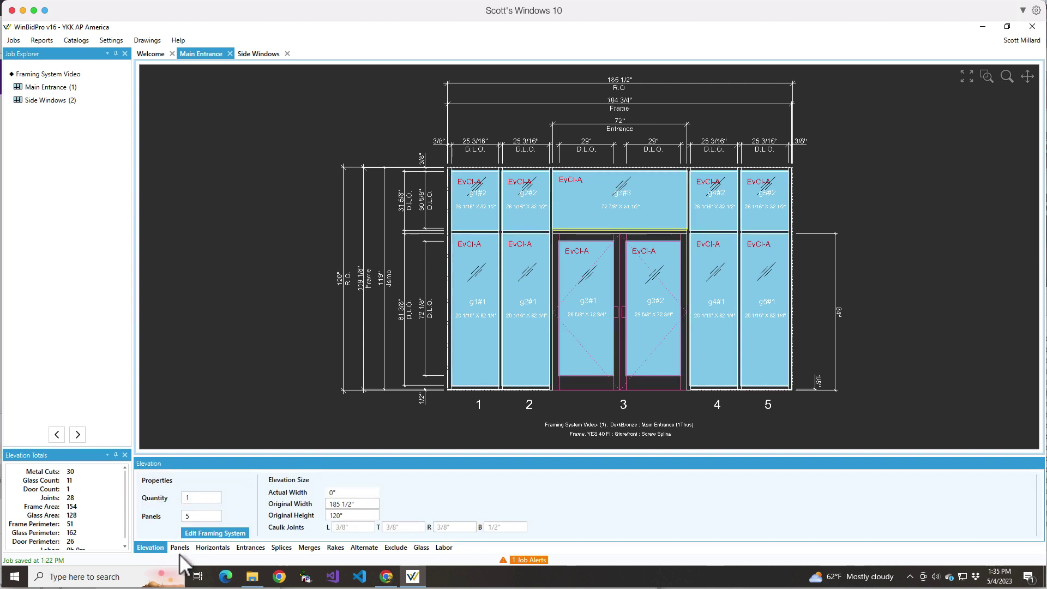
left_click(212, 533)
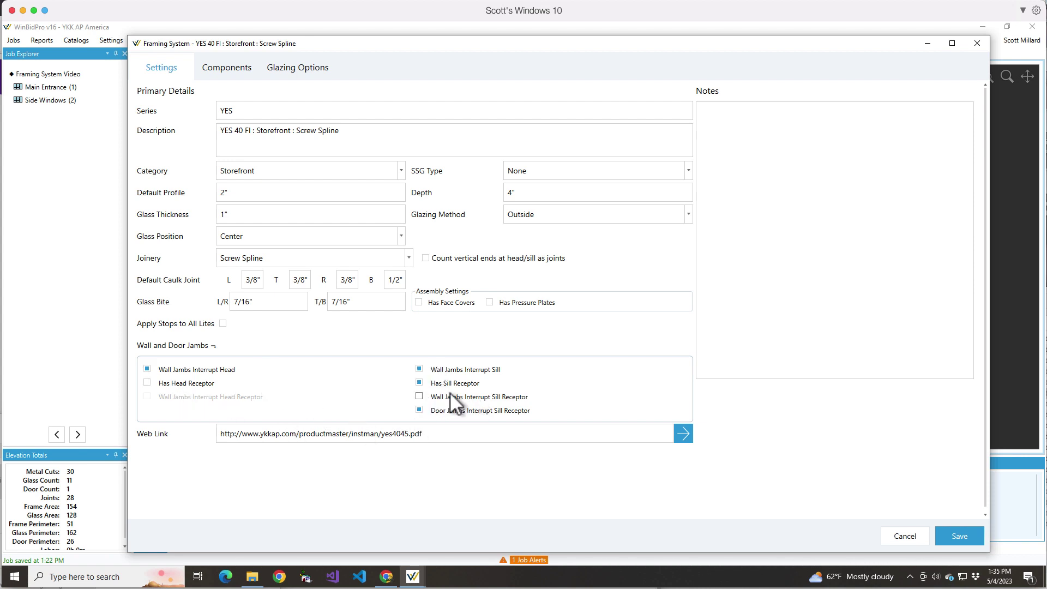
Show the YES 40 FI Components page and scroll through its head, horizontal and sill assemblies.
left_click(222, 67)
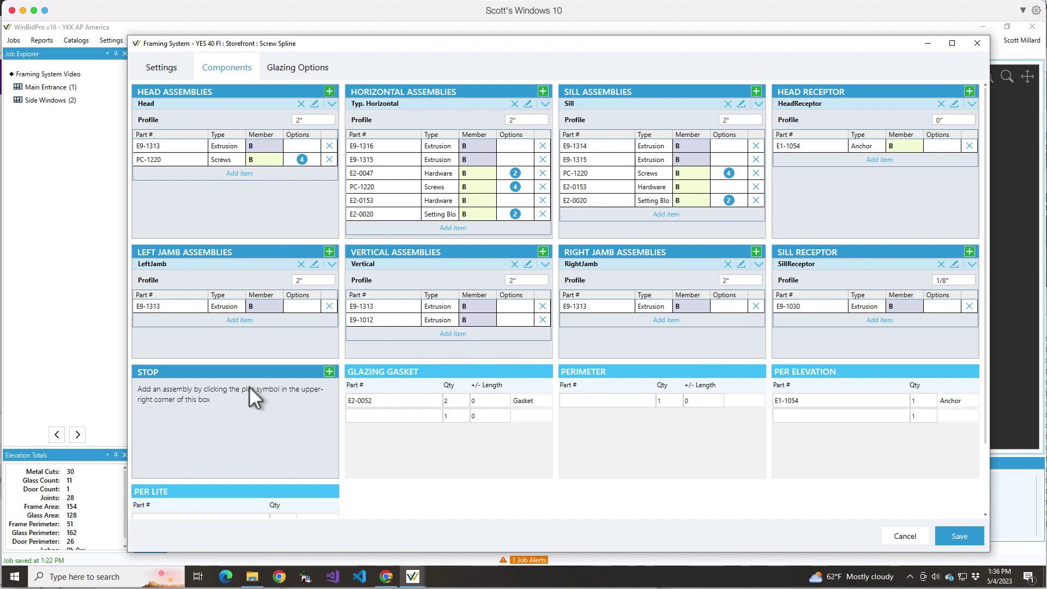
scroll(218, 407, "down", 3)
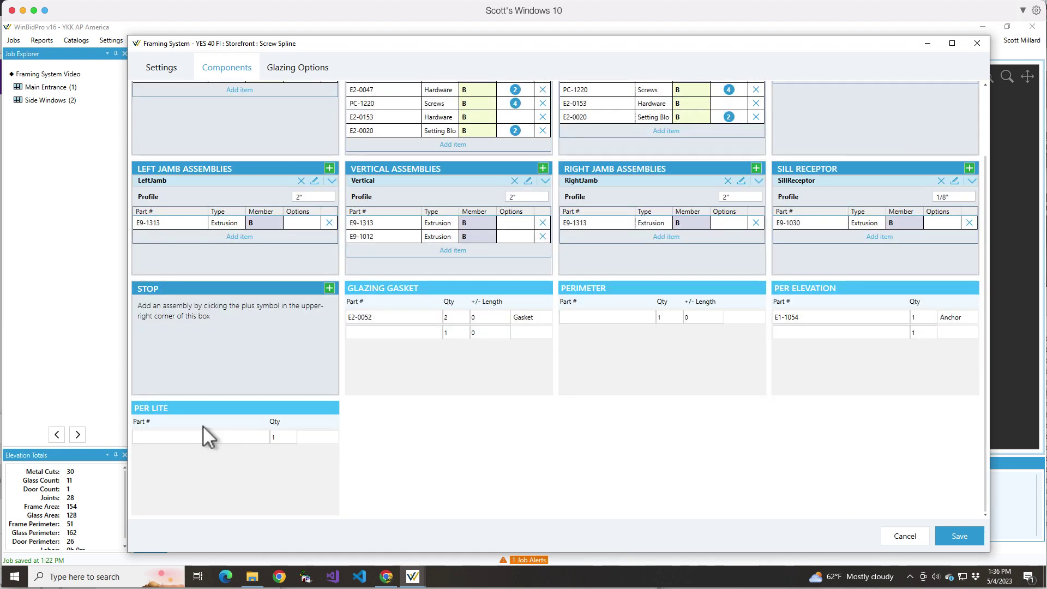
scroll(360, 409, "up", 2)
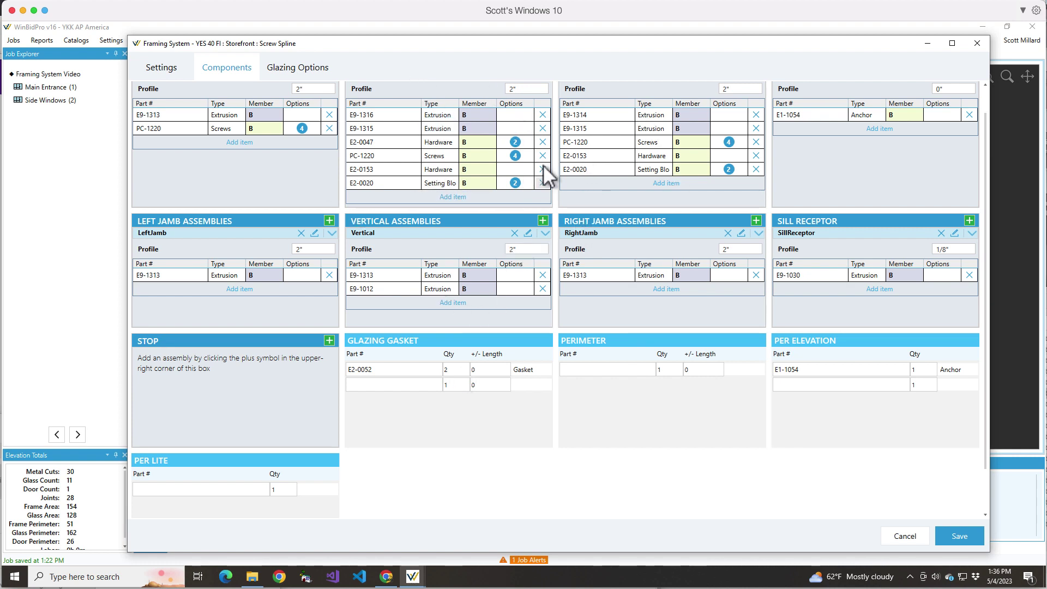
scroll(554, 136, "up", 1)
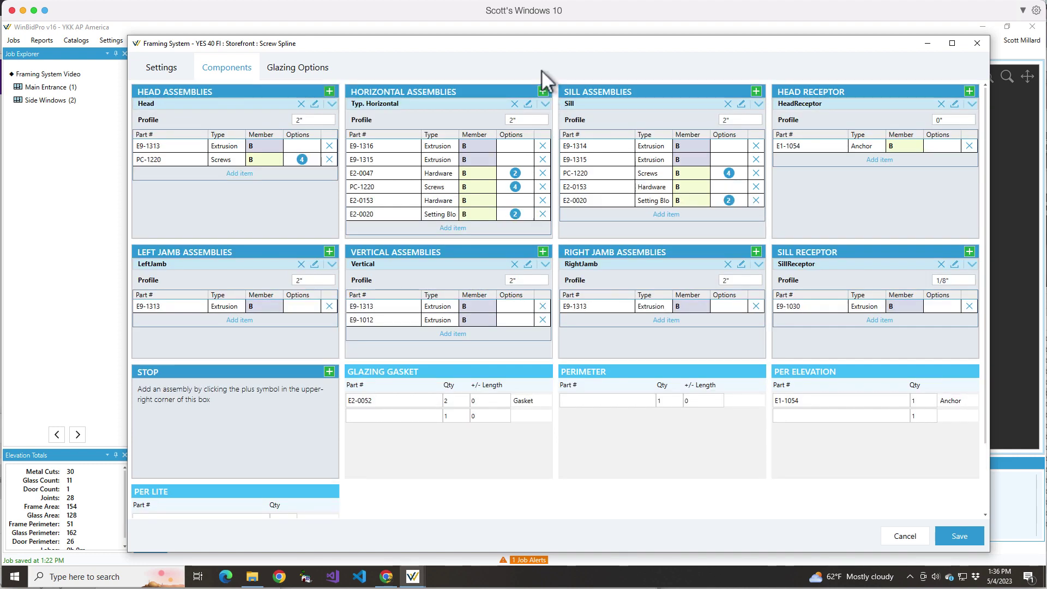
scroll(344, 140, "down", 3)
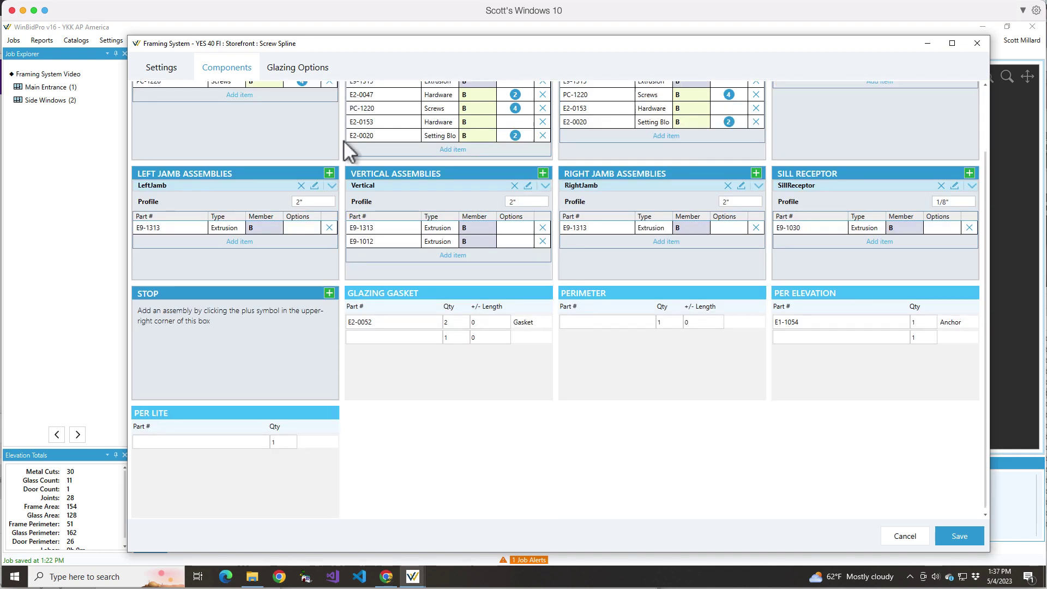
scroll(340, 146, "up", 3)
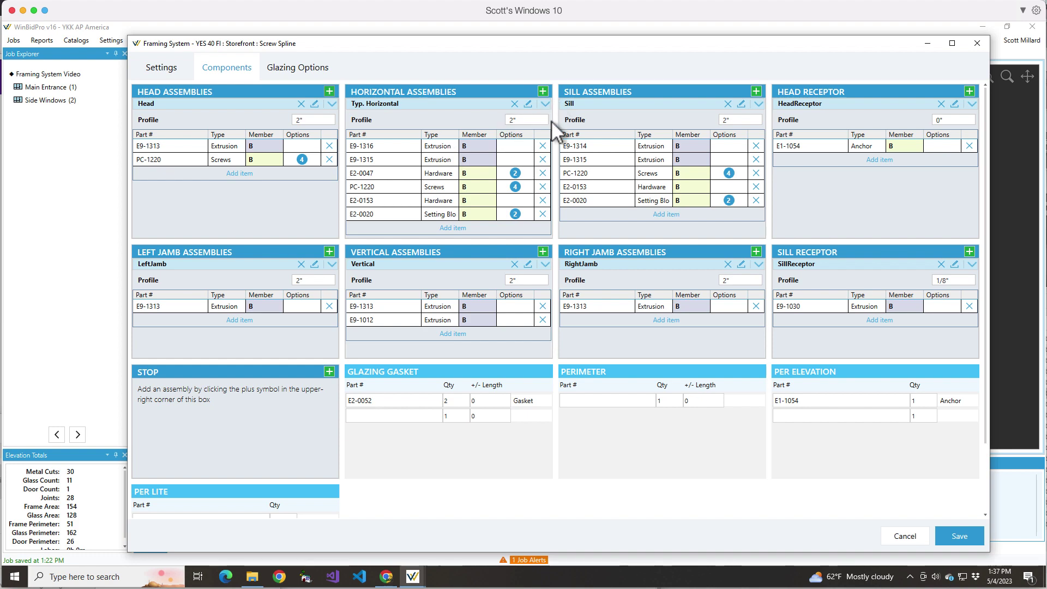
scroll(554, 116, "down", 3)
scroll(553, 116, "up", 3)
In the Typ. Horizontal assembly, set the WATER DEFLECTOR part quantity to 2.
left_click(528, 105)
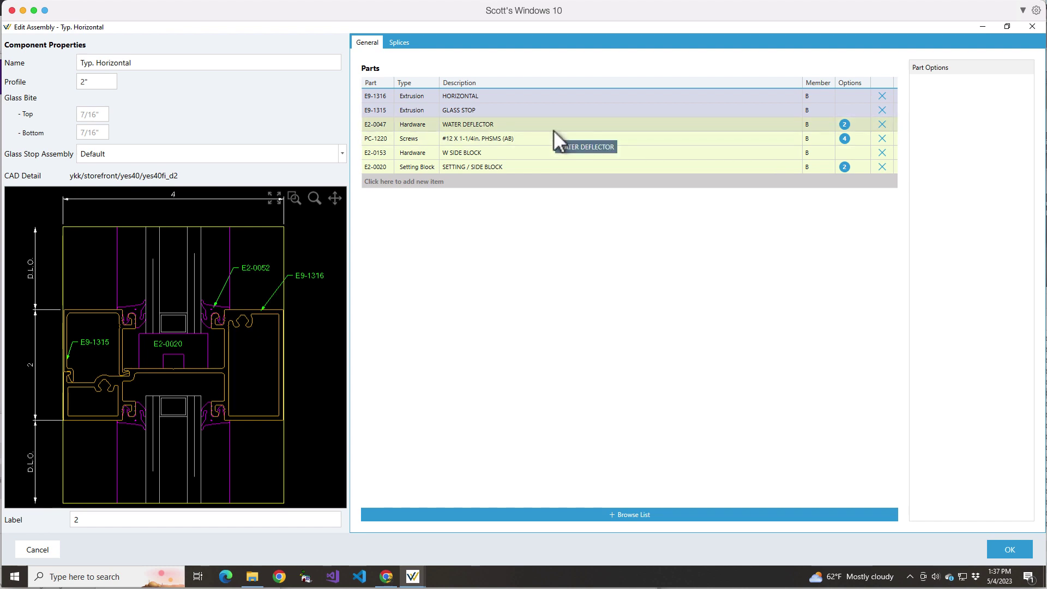
left_click(572, 126)
left_click(973, 111)
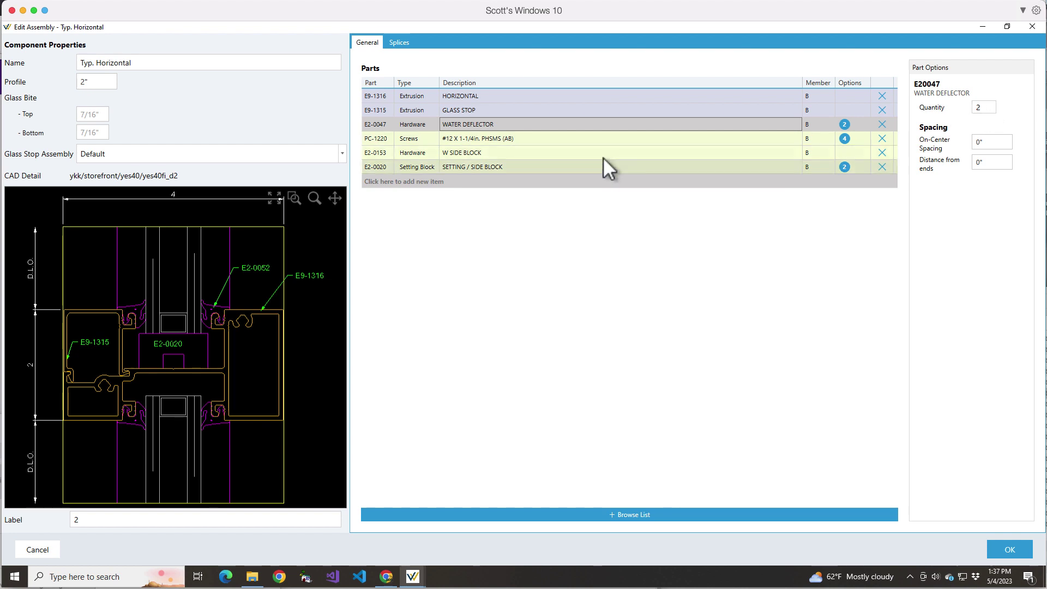
key("BackSpace")
type("2")
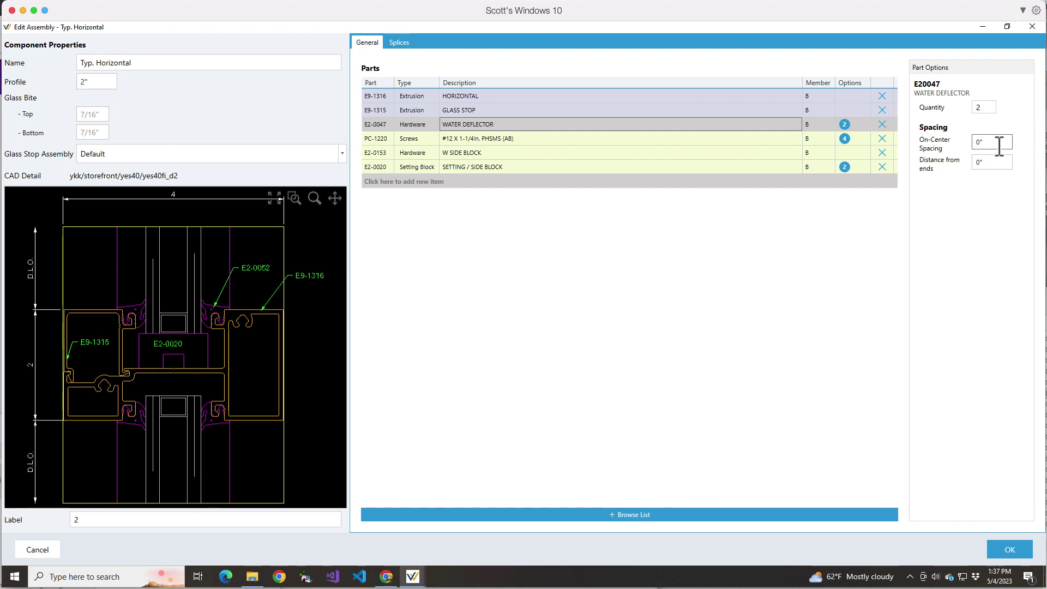
left_click(989, 162)
Review the horizontal assembly's profile and inherited top glass bite, then accept the dialog.
scroll(187, 382, "up", 5)
scroll(187, 382, "down", 5)
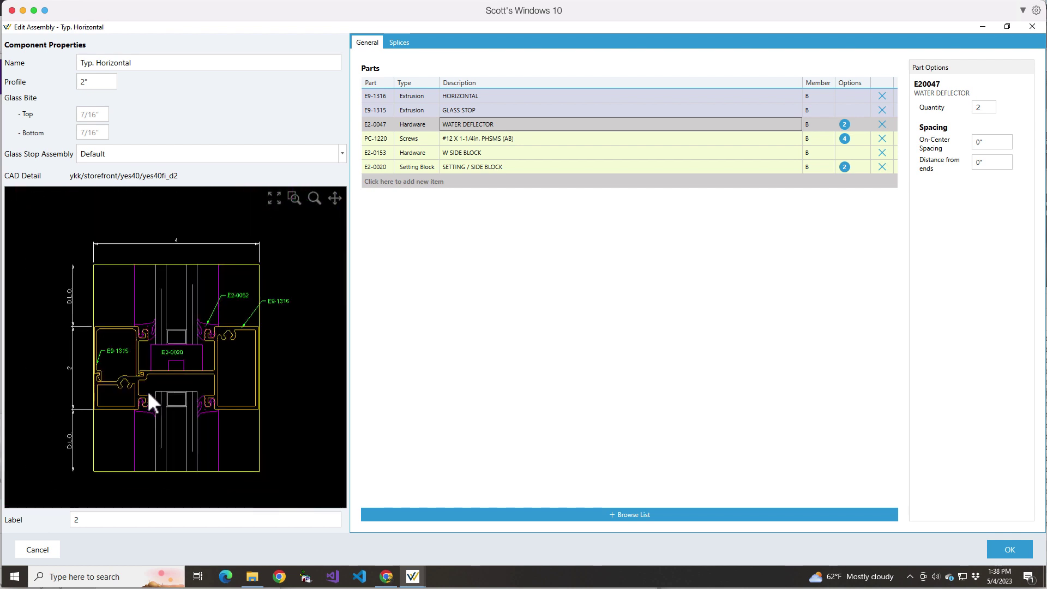
scroll(148, 391, "up", 3)
scroll(142, 409, "up", 1)
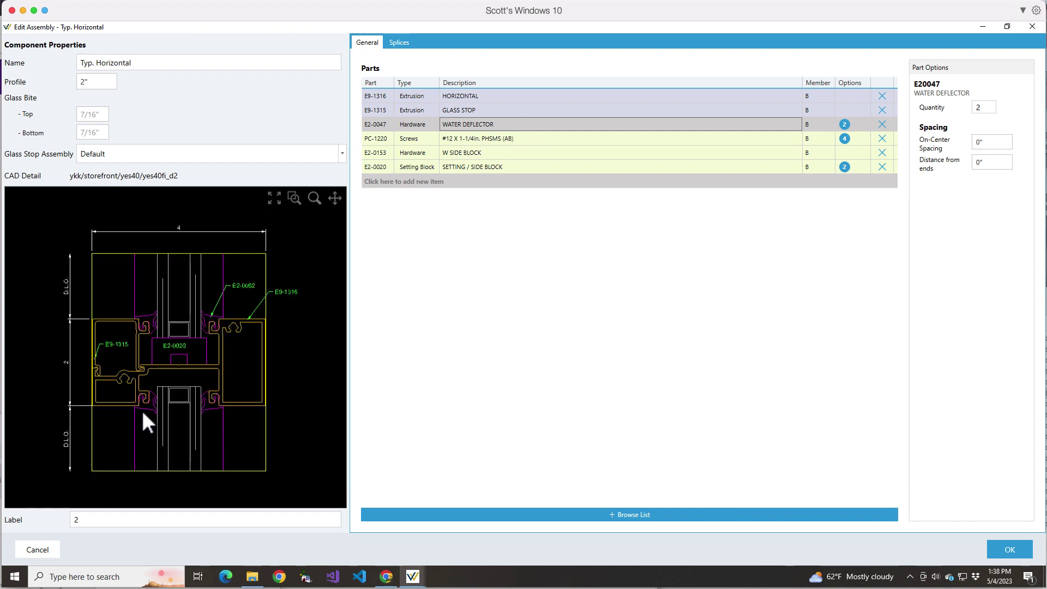
scroll(202, 393, "up", 1)
scroll(158, 323, "up", 1)
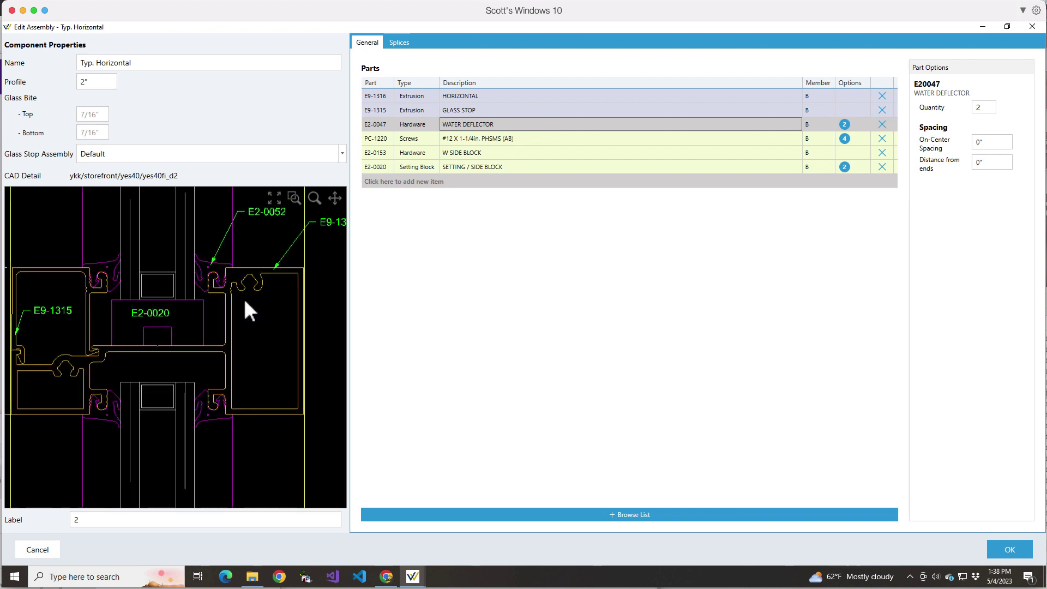
scroll(245, 301, "down", 1)
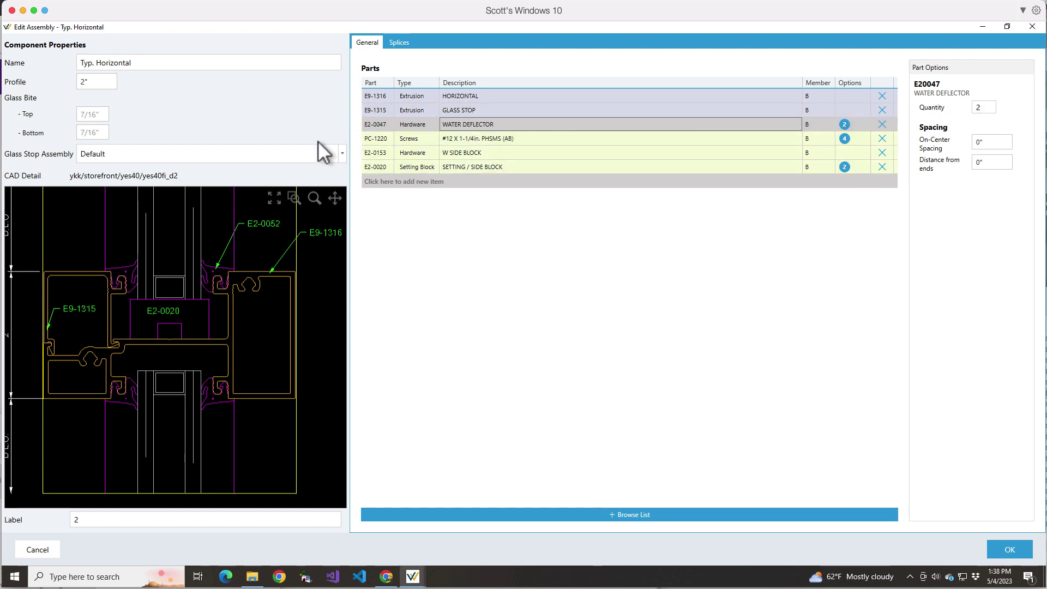
left_click(86, 83)
left_click(88, 116)
left_click(90, 82)
key("Tab")
left_click(1006, 544)
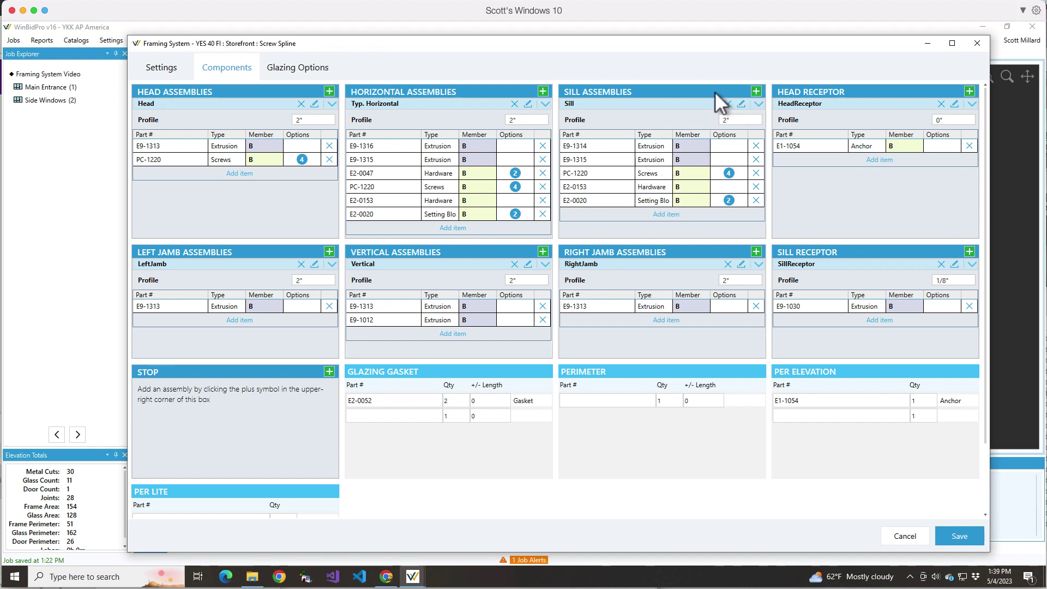
Create a sill assembly named Alternate Sill with 4" profile and 4" reveal, plus an empty part row.
left_click(755, 91)
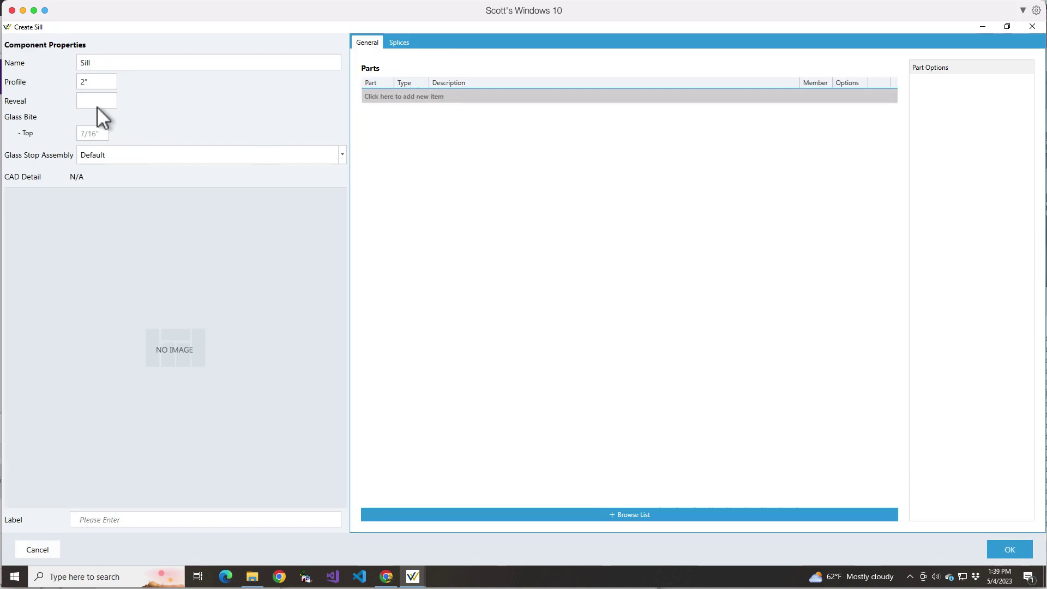
left_click(82, 63)
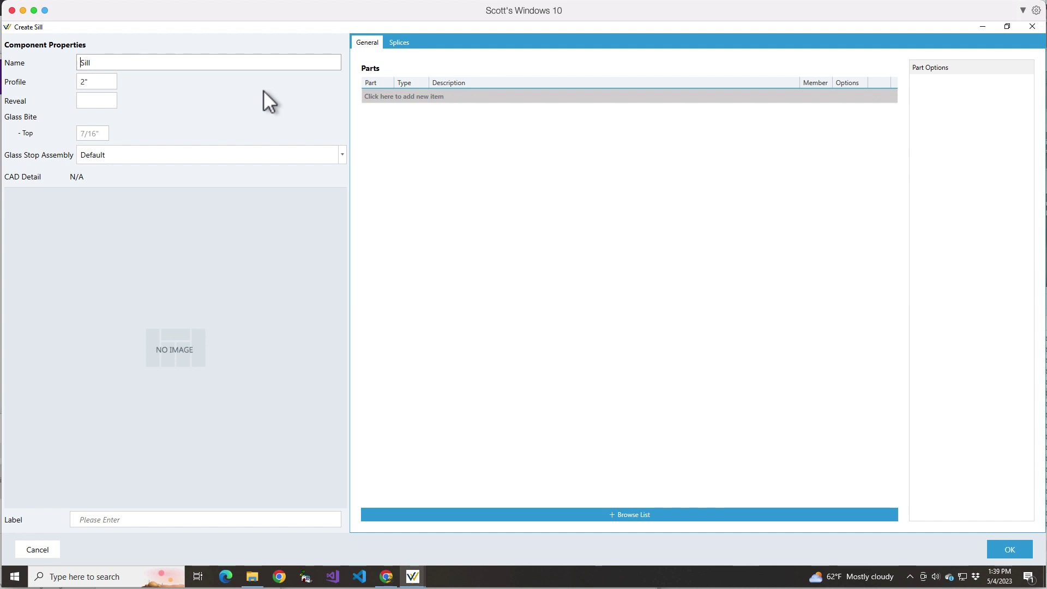
type("Alternate")
left_click(97, 83)
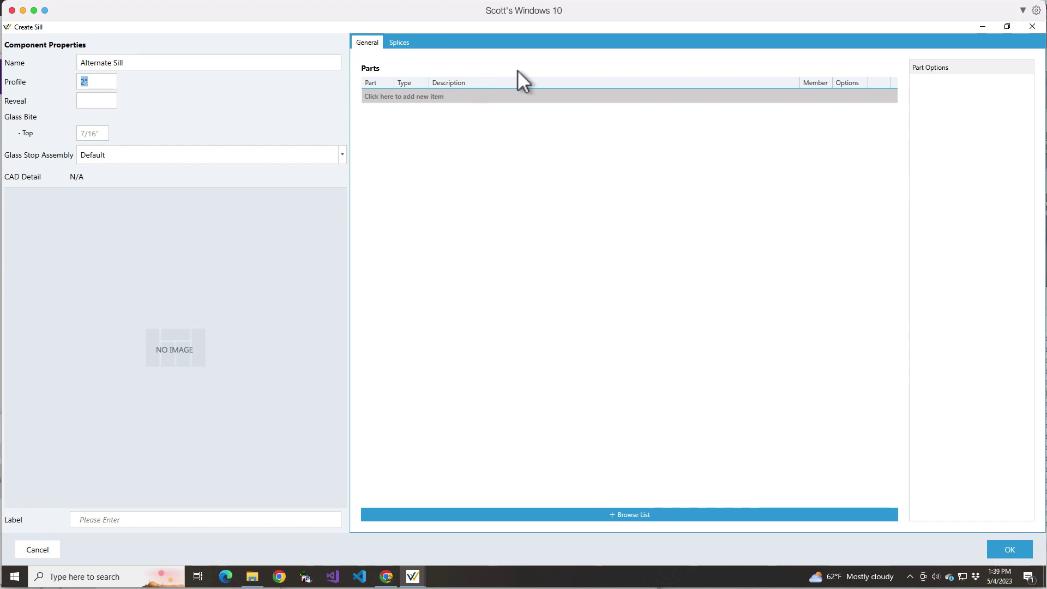
type("4")
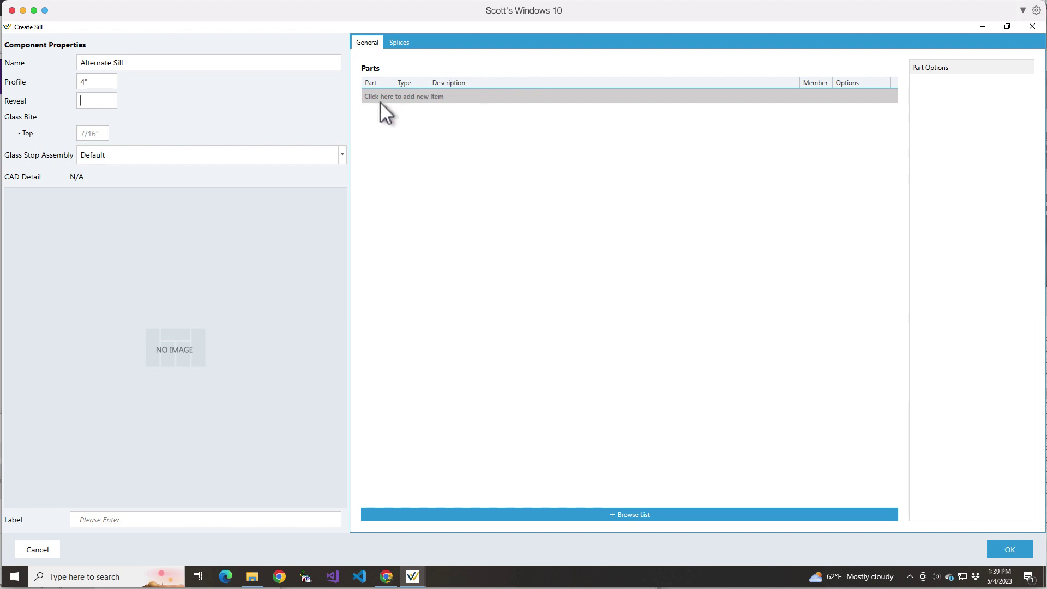
type("4")
left_click(419, 96)
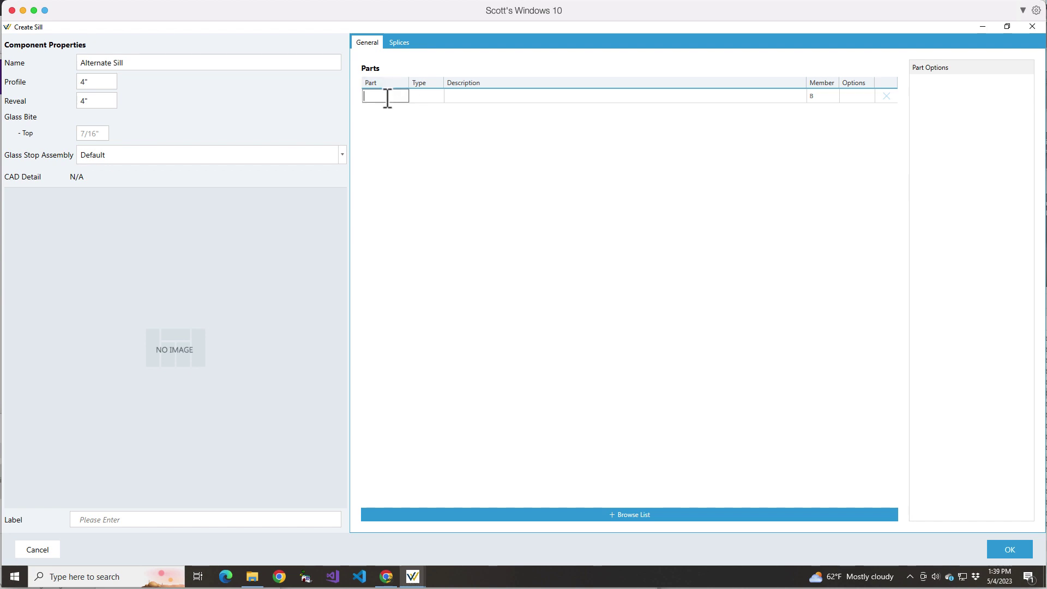
Search the parts catalog for 'sill', filter to Extrusion parts, and pick BE9-2706 SILL.
left_click(427, 512)
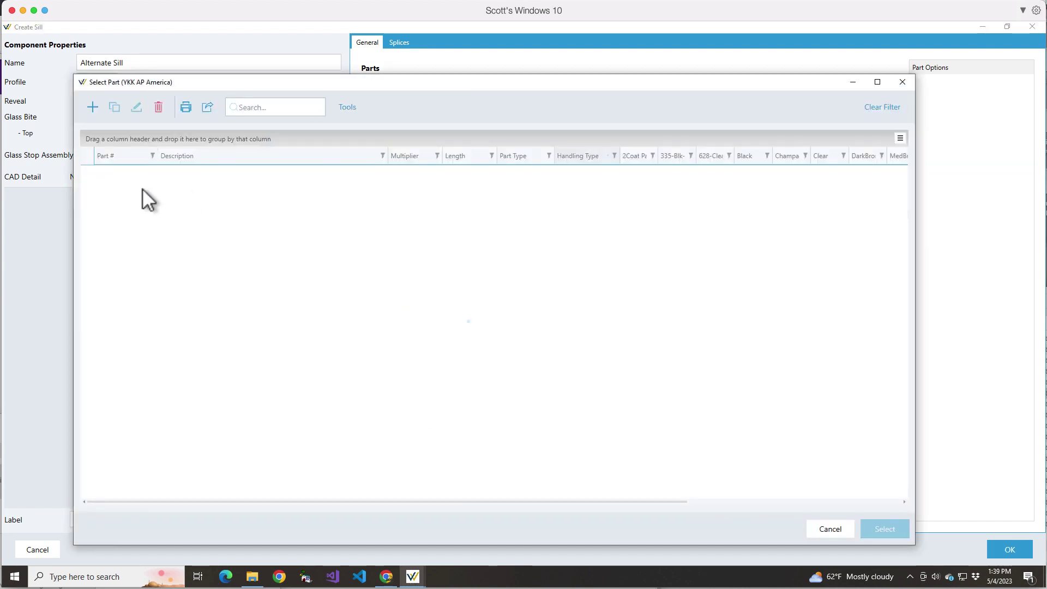
left_click(258, 108)
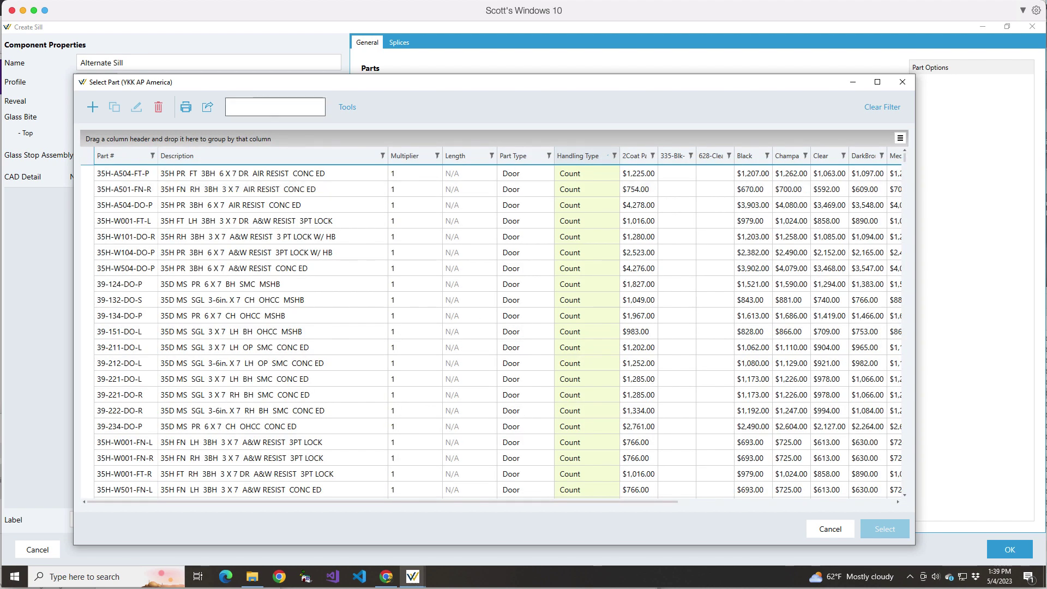
type("sill")
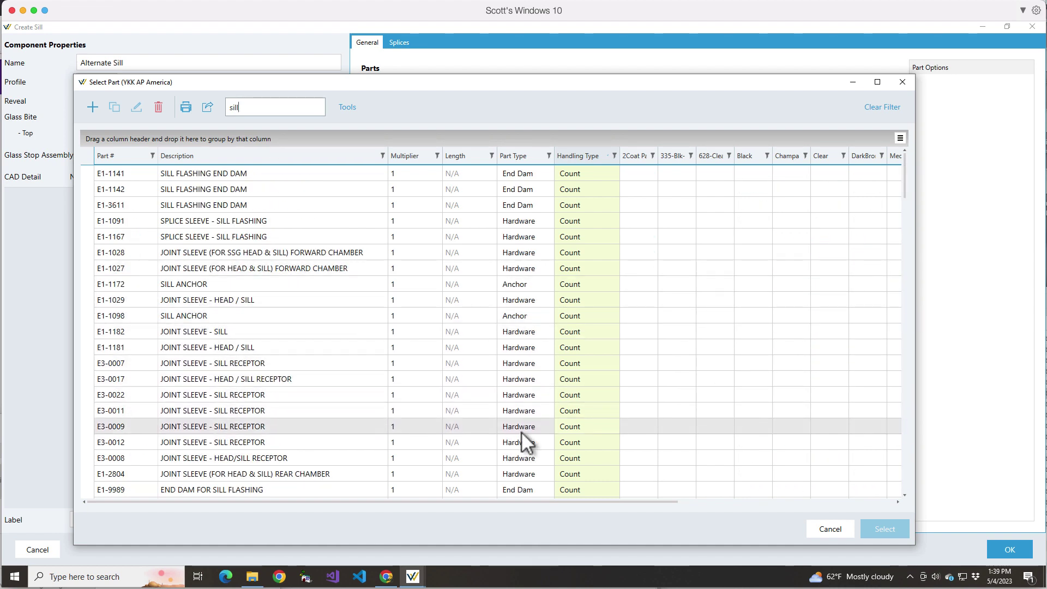
left_click(549, 156)
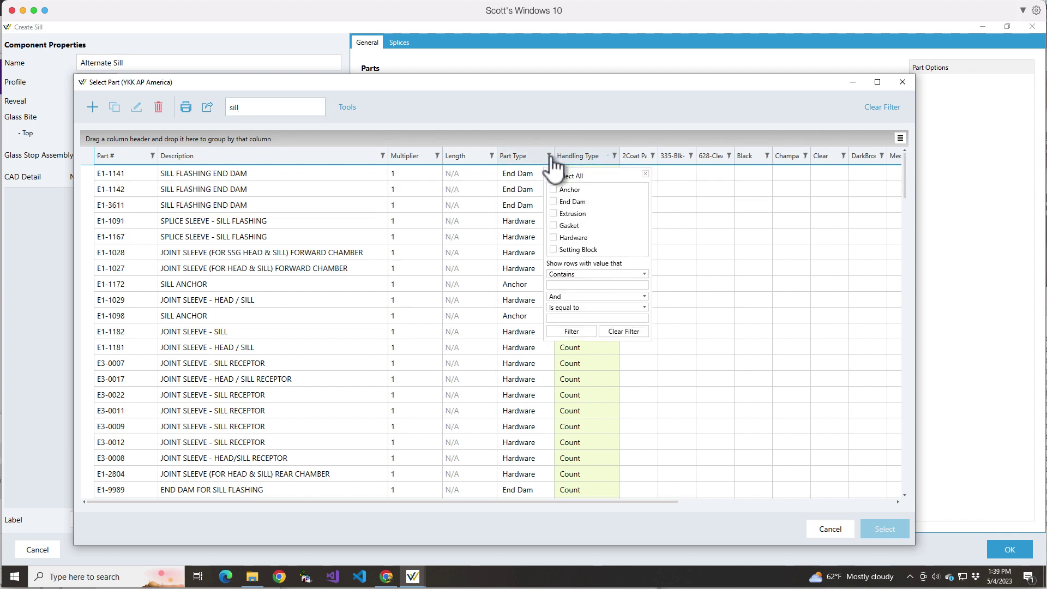
left_click(554, 214)
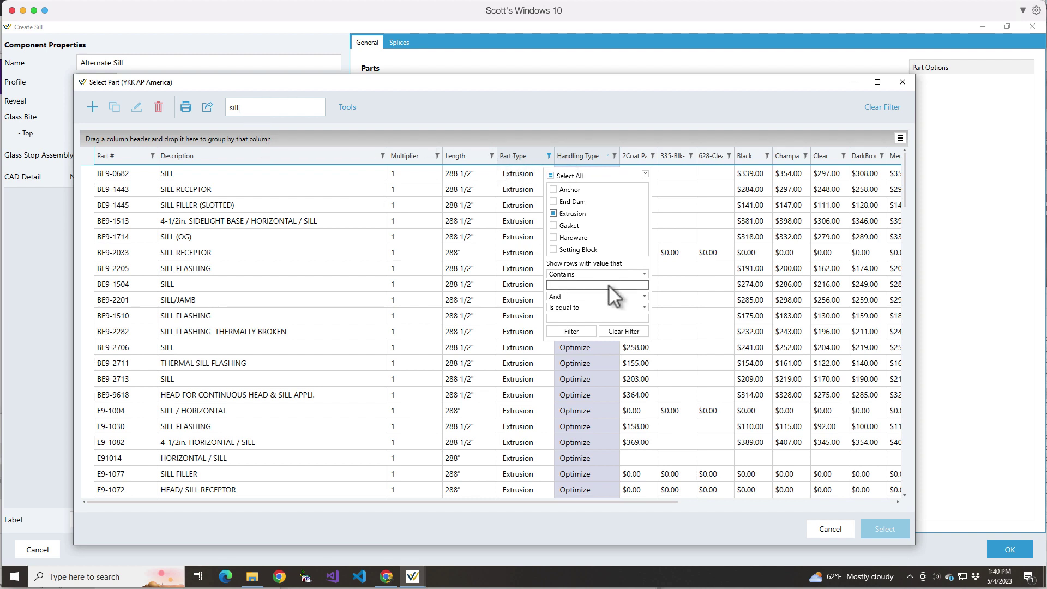
left_click(496, 106)
left_click(185, 345)
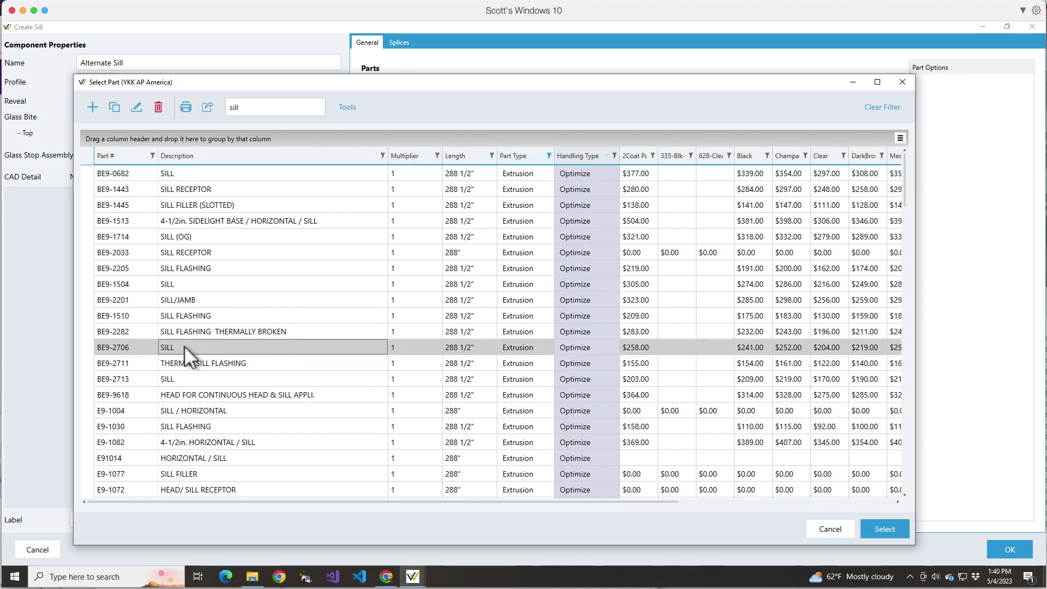
Add part BE9-2706 to Alternate Sill and save the new sill assembly.
left_click(874, 530)
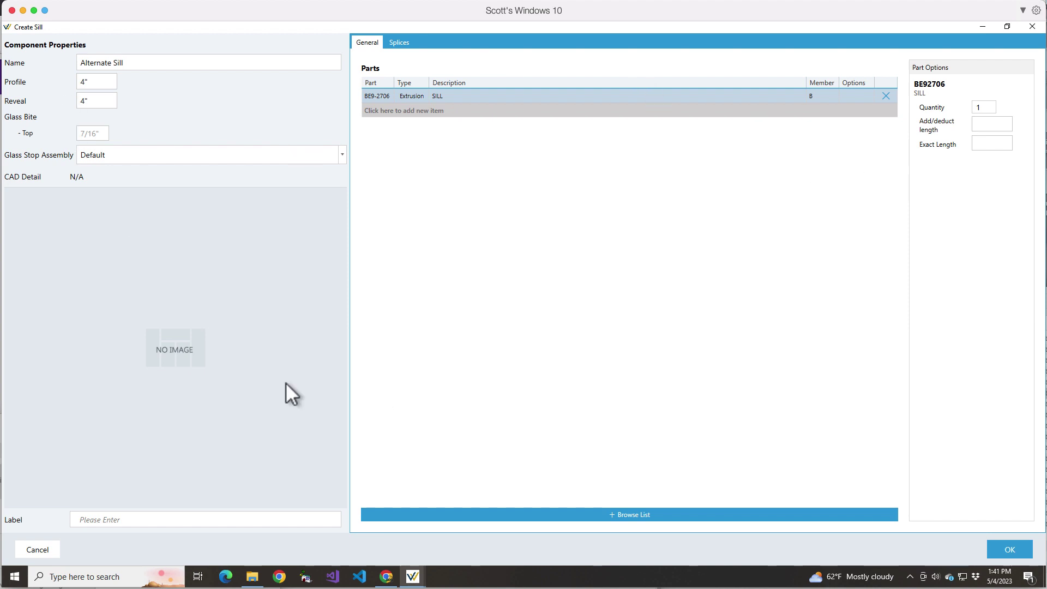
left_click(1009, 546)
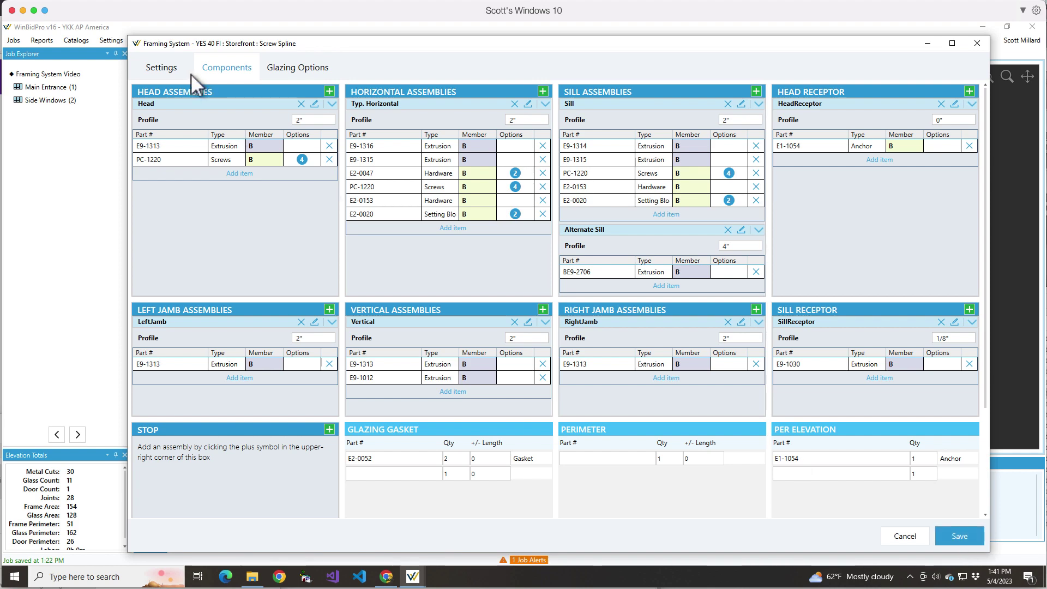
Append ' - Modified' to the framing system description in Settings.
left_click(159, 68)
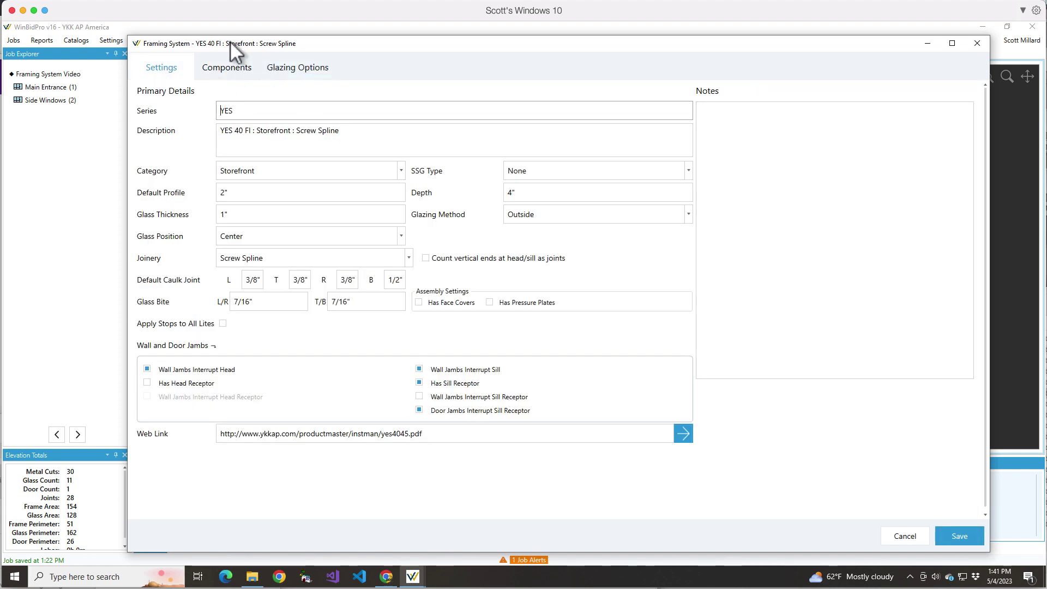
left_click(365, 133)
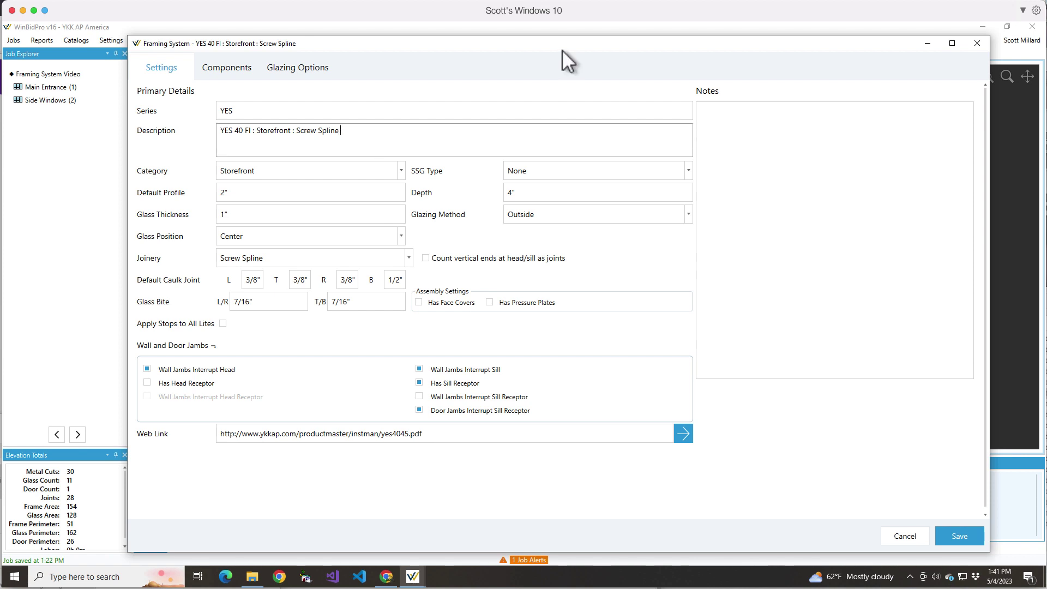
type("- Modified")
Save the modified framing system, applying it only to the current Main Entrance elevation.
left_click(949, 535)
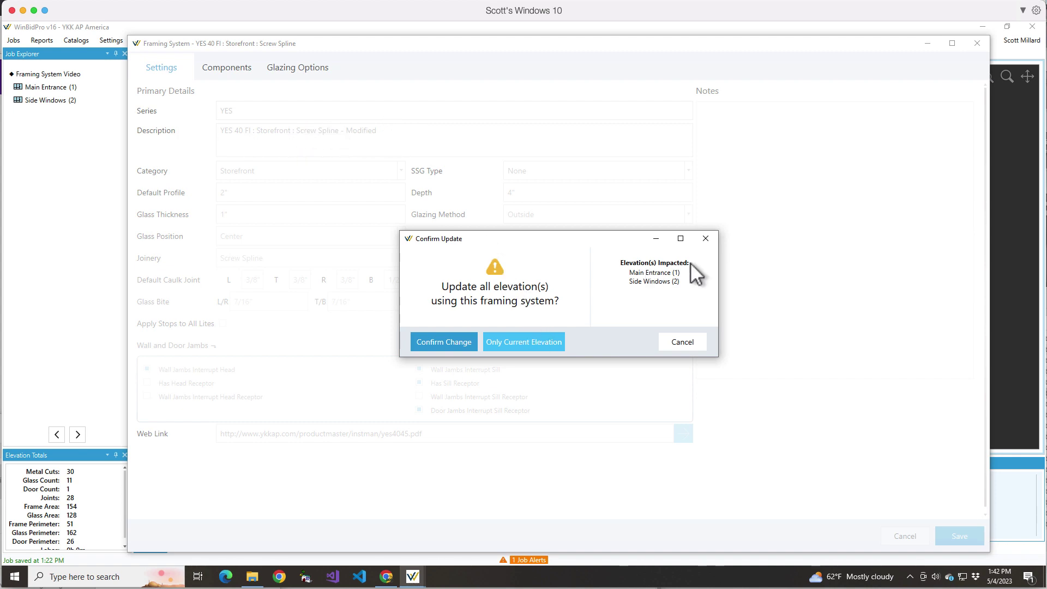
left_click(521, 342)
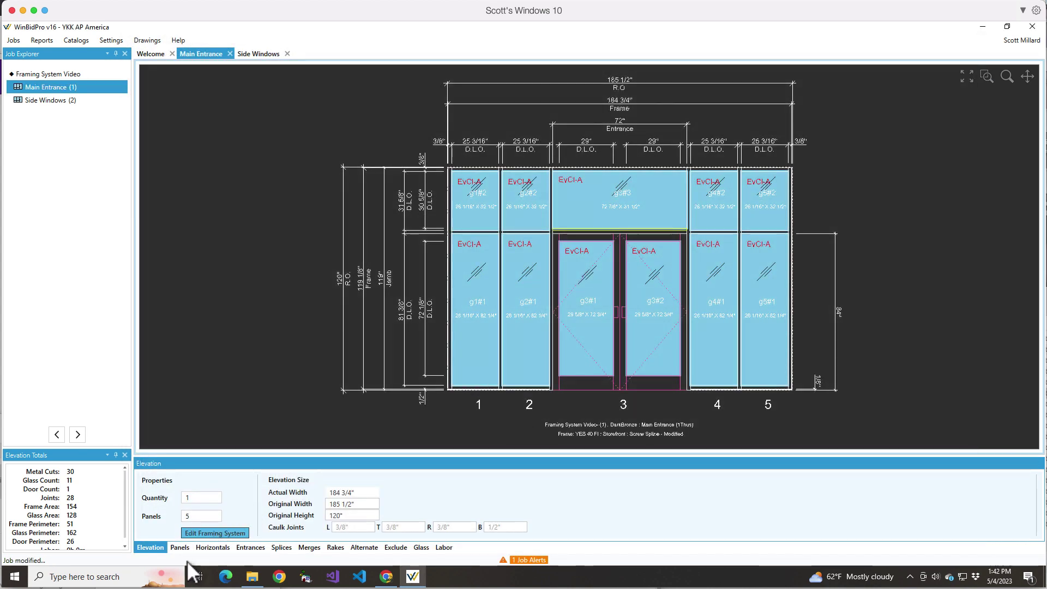
Verify the Side Windows framing system is still the original YES 40 FI : Storefront : Screw Spline, with no Alternate Sill.
left_click(49, 98)
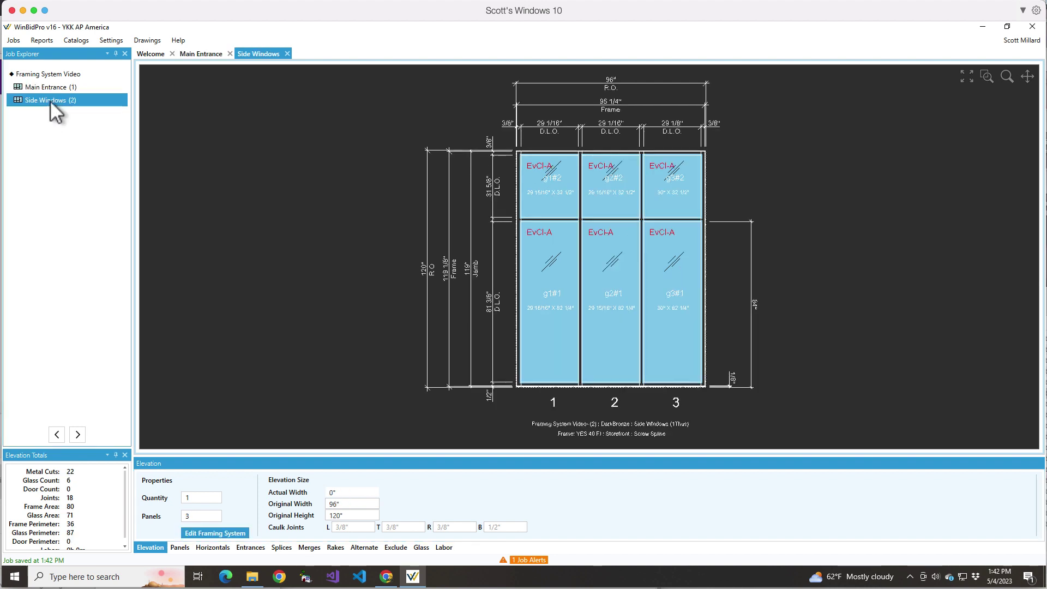
left_click(214, 534)
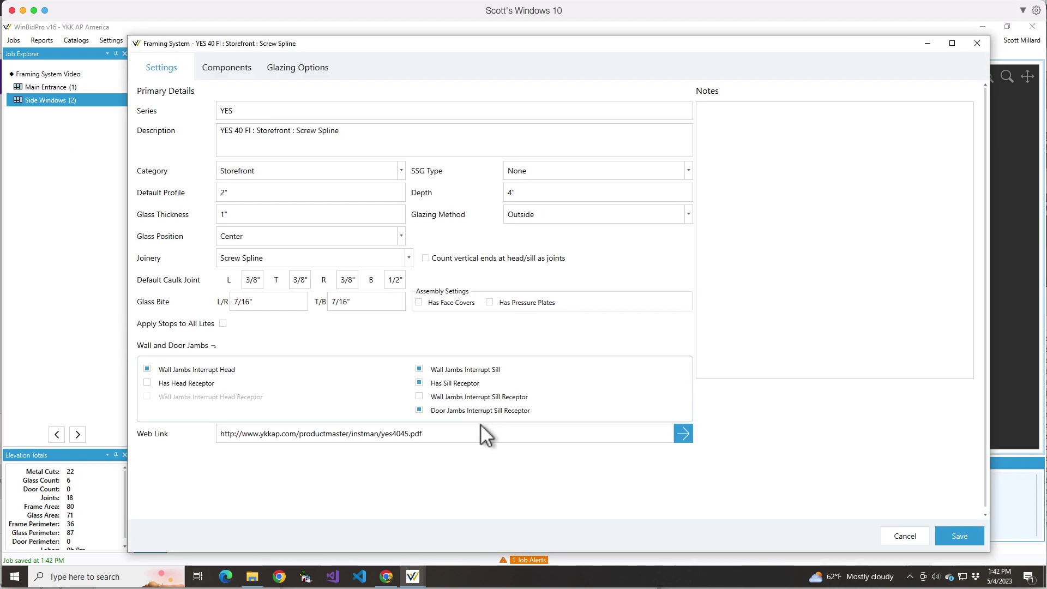
left_click(241, 67)
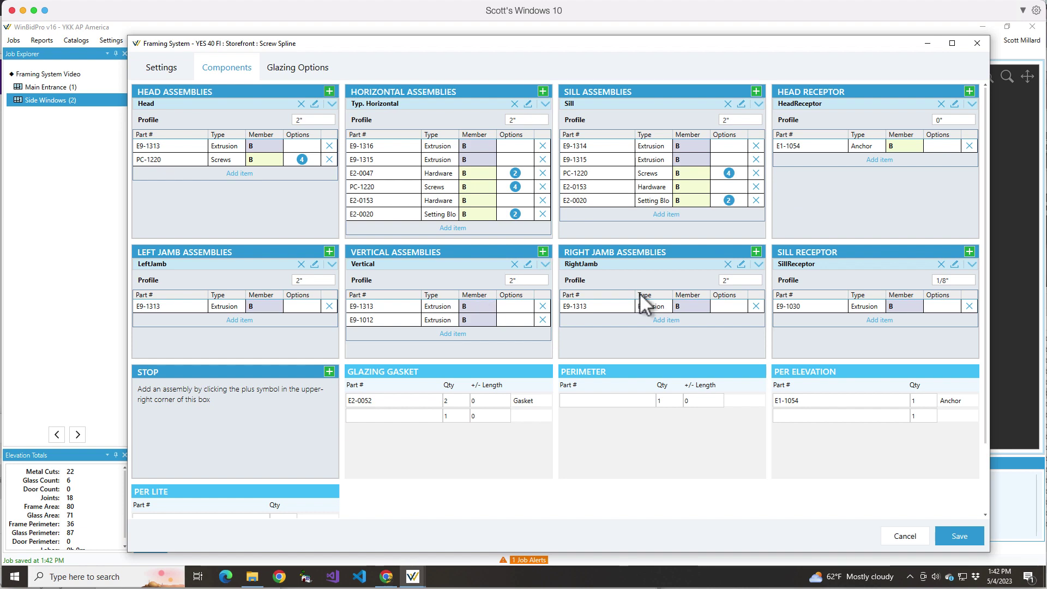
left_click(949, 534)
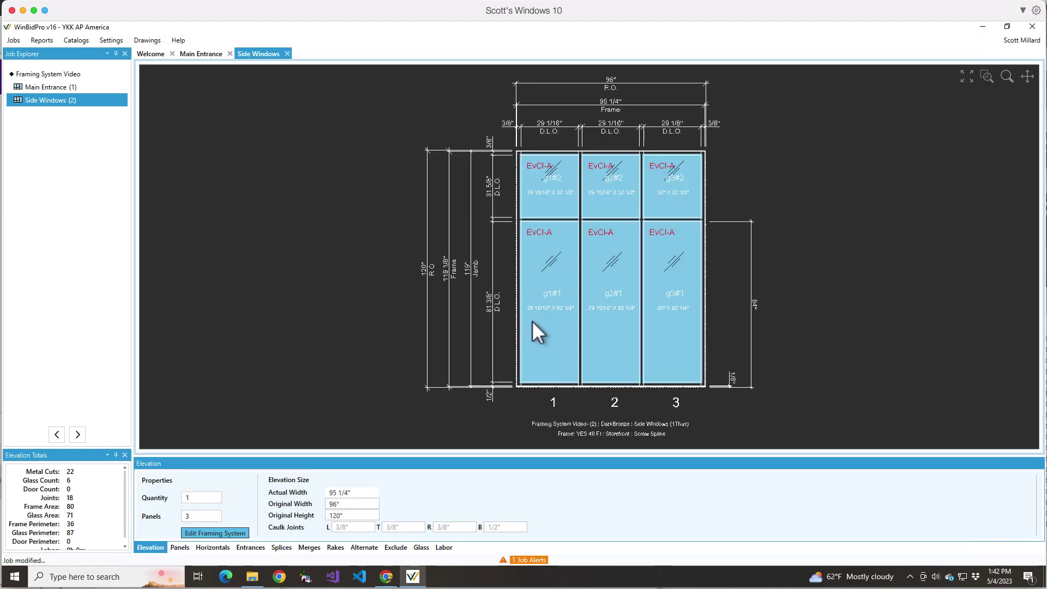